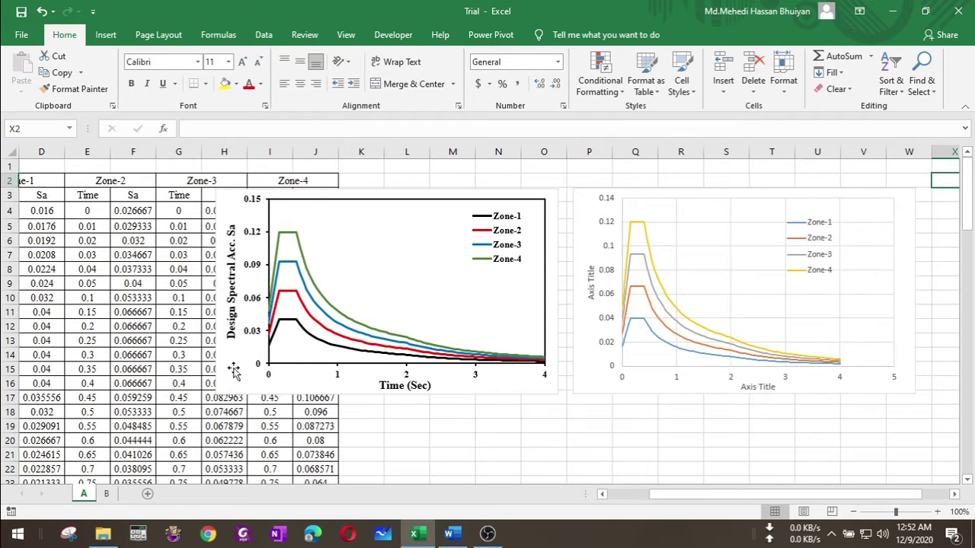
Step: Set the Zone-2 series outline to black with a dashed line style
{"action": "left_click", "coordinate": [395, 253]}
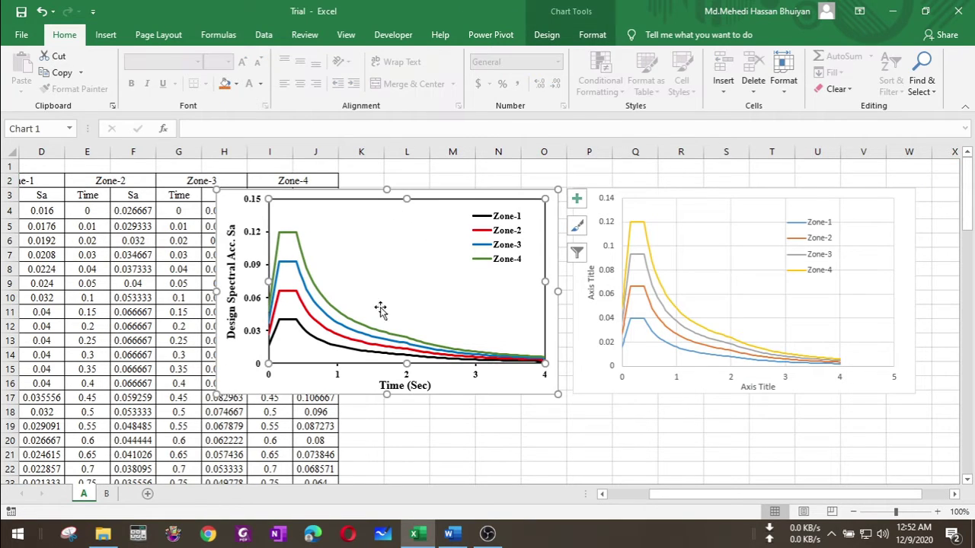
{"action": "left_click", "coordinate": [290, 294]}
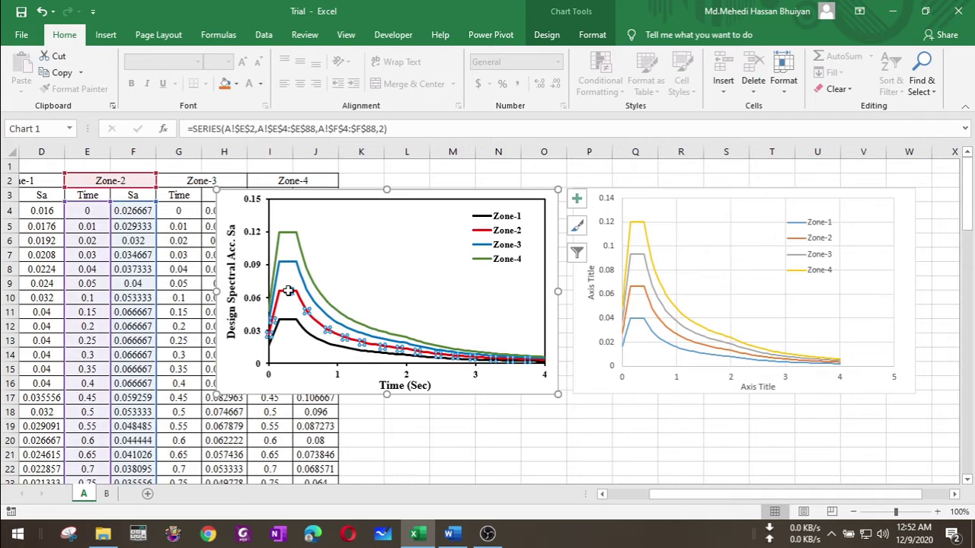
{"action": "right_click", "coordinate": [290, 295]}
{"action": "left_click", "coordinate": [332, 255]}
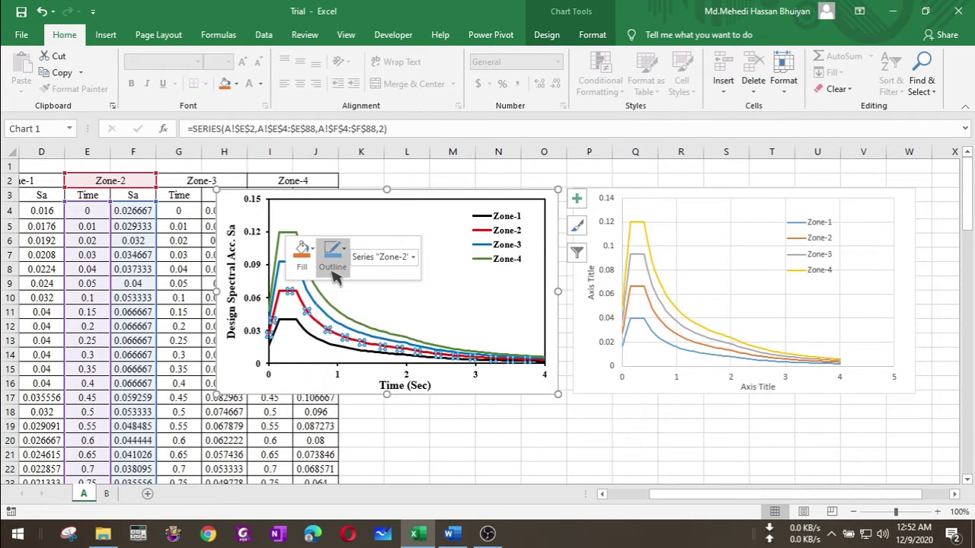
{"action": "left_click", "coordinate": [335, 318]}
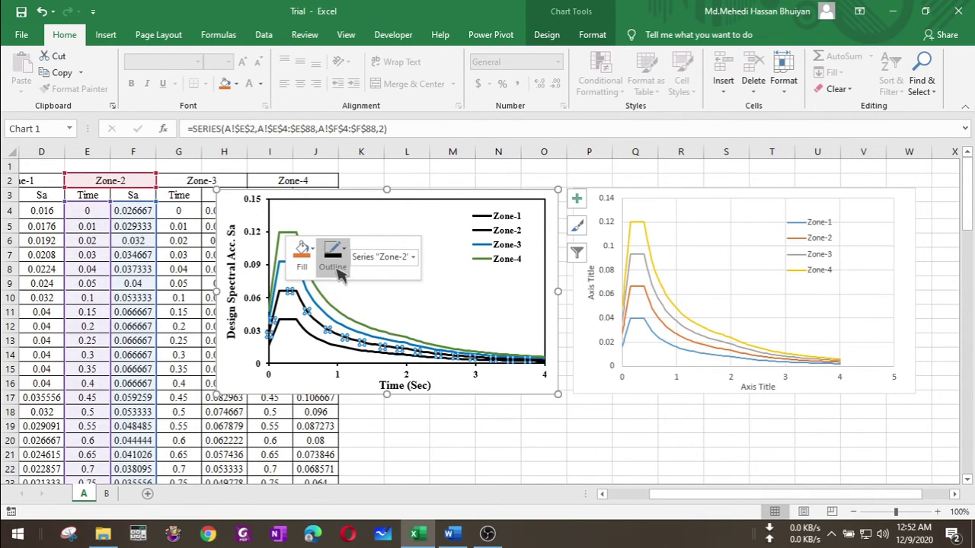
{"action": "left_click", "coordinate": [339, 271]}
{"action": "mouse_move", "coordinate": [370, 463]}
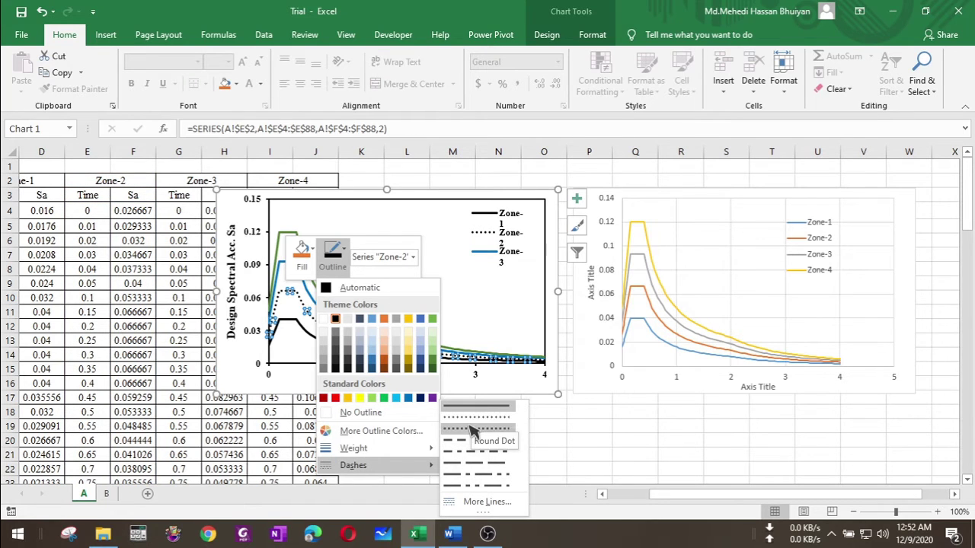
{"action": "left_click", "coordinate": [472, 431]}
{"action": "left_click", "coordinate": [409, 297]}
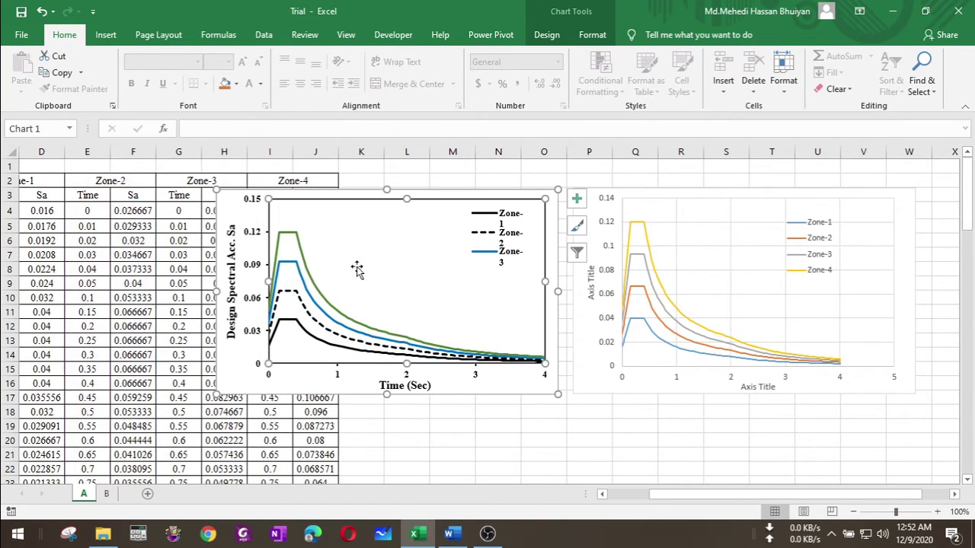
Step: Give the Zone-3 series a black outline in the Long Dash Dot style
{"action": "right_click", "coordinate": [288, 263]}
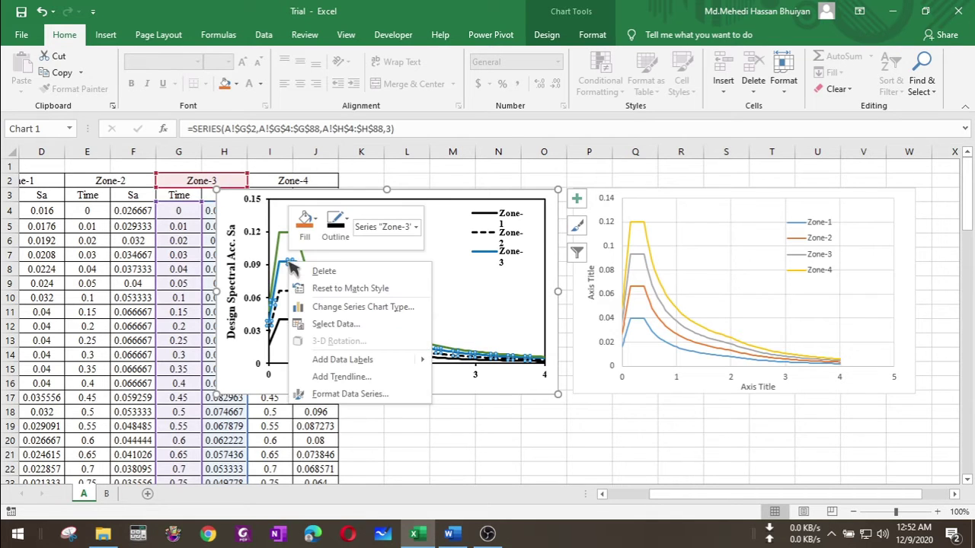
{"action": "left_click", "coordinate": [335, 233]}
{"action": "left_click", "coordinate": [338, 289]}
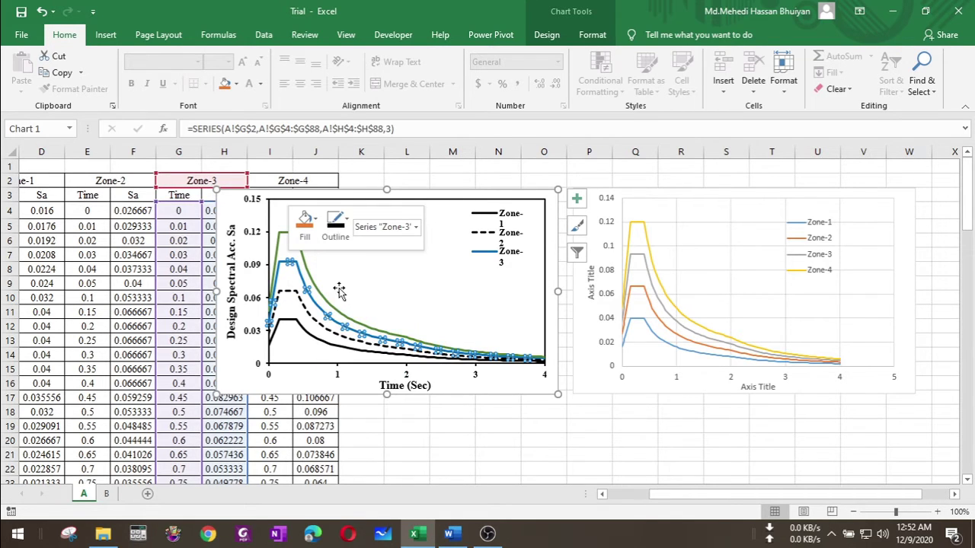
{"action": "left_click", "coordinate": [335, 229]}
{"action": "mouse_move", "coordinate": [415, 438]}
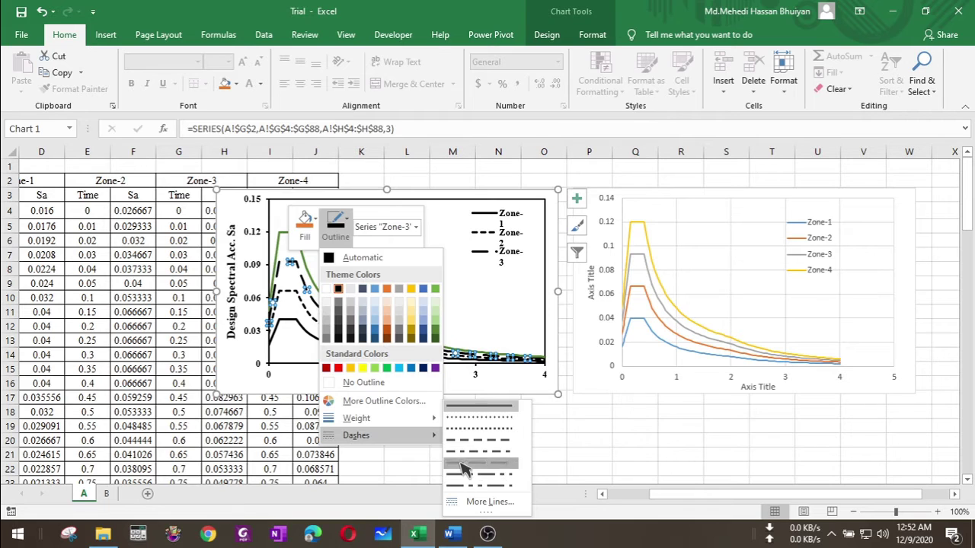
{"action": "left_click", "coordinate": [464, 464]}
{"action": "left_click", "coordinate": [387, 298]}
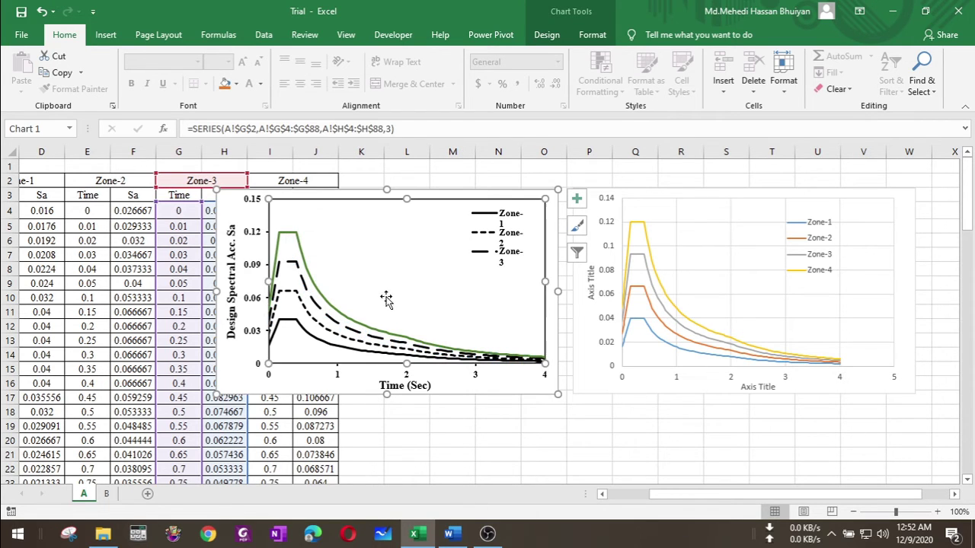
Step: Restyle the Zone-4 series outline as a black Round Dot line
{"action": "left_click", "coordinate": [297, 238]}
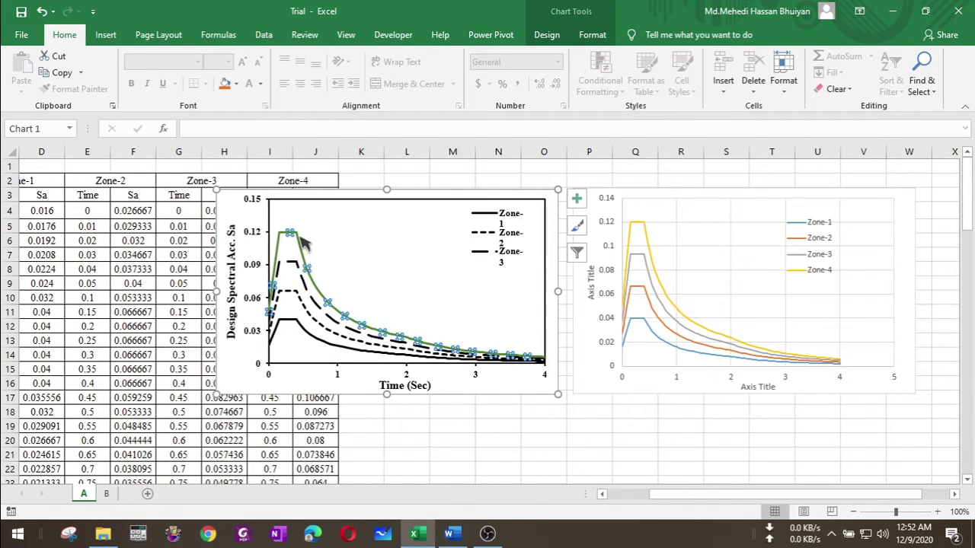
{"action": "right_click", "coordinate": [298, 237]}
{"action": "left_click", "coordinate": [346, 200]}
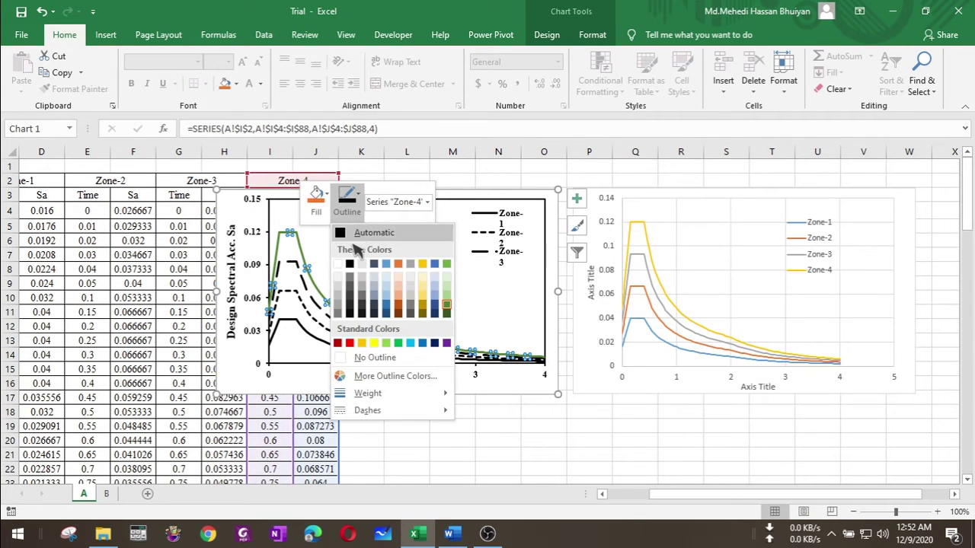
{"action": "mouse_move", "coordinate": [385, 412]}
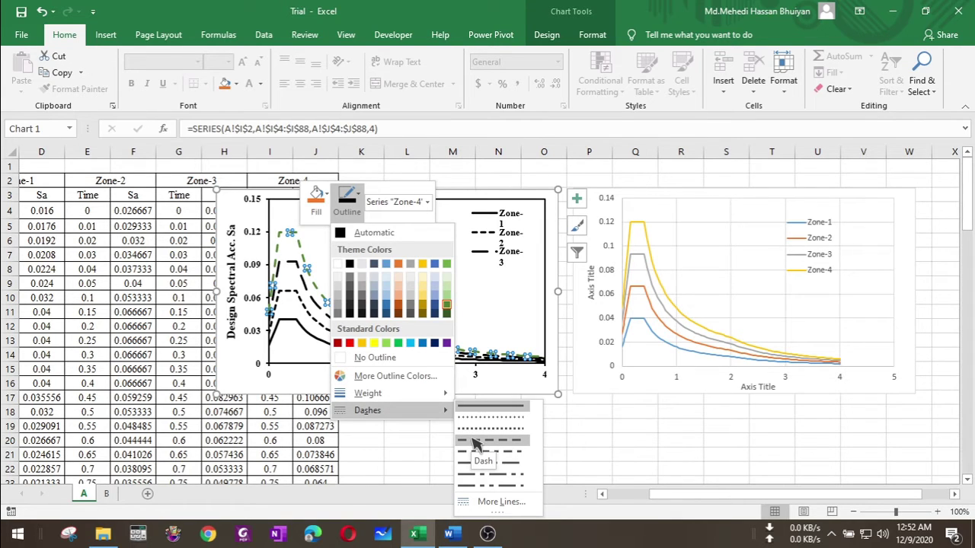
{"action": "left_click", "coordinate": [472, 442]}
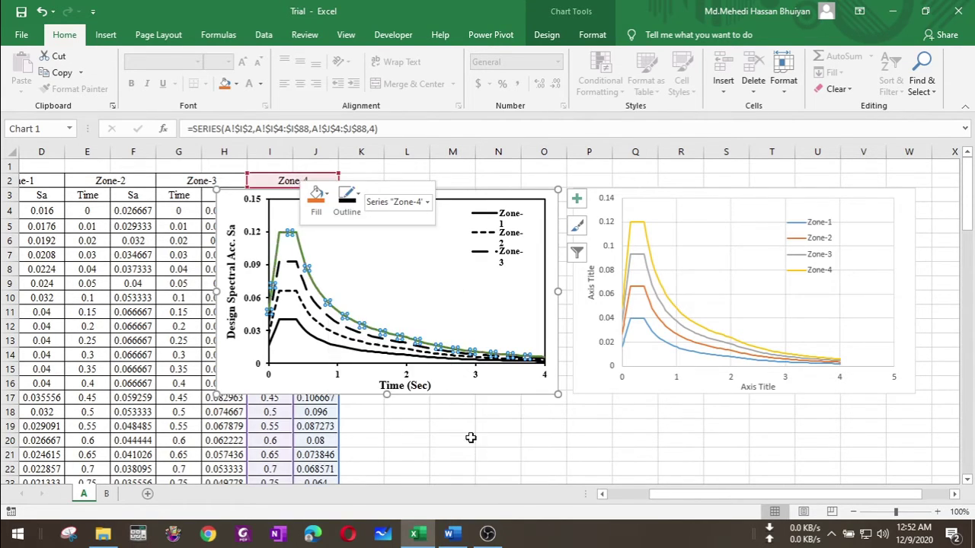
{"action": "left_click", "coordinate": [350, 213]}
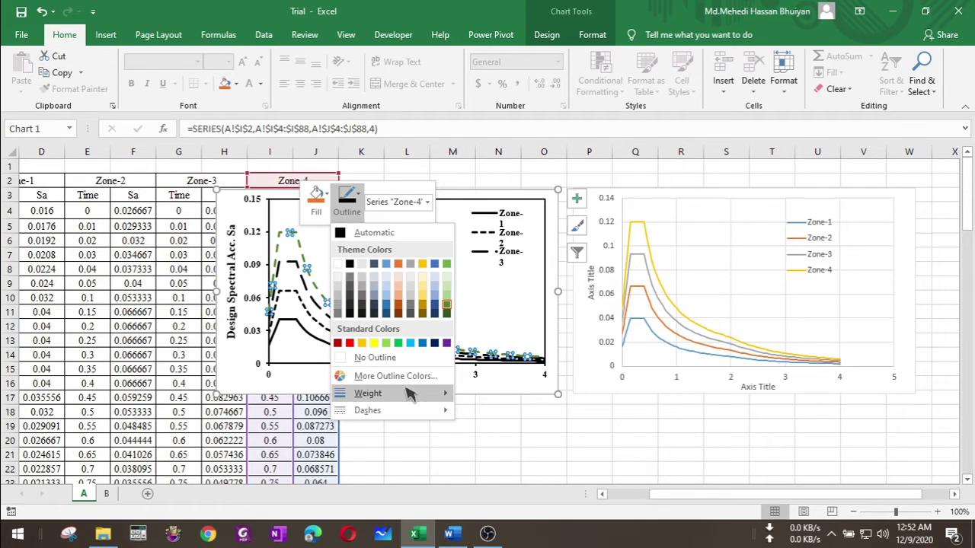
{"action": "mouse_move", "coordinate": [404, 413]}
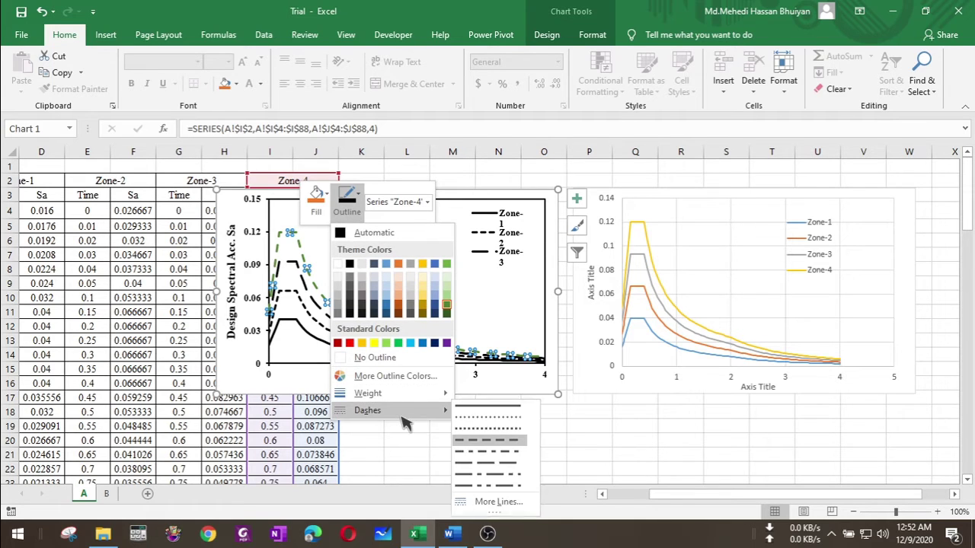
{"action": "left_click", "coordinate": [464, 417]}
{"action": "left_click", "coordinate": [348, 212]}
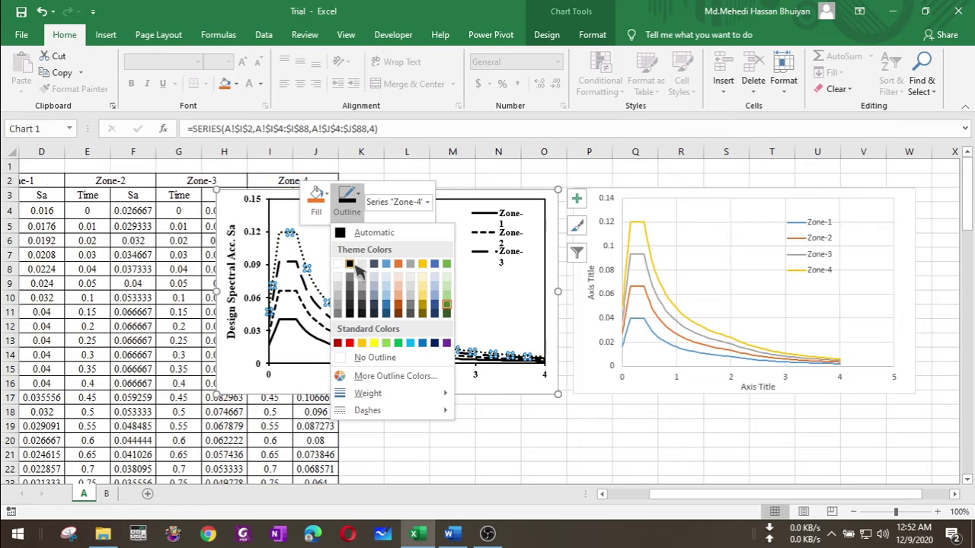
{"action": "left_click", "coordinate": [349, 264]}
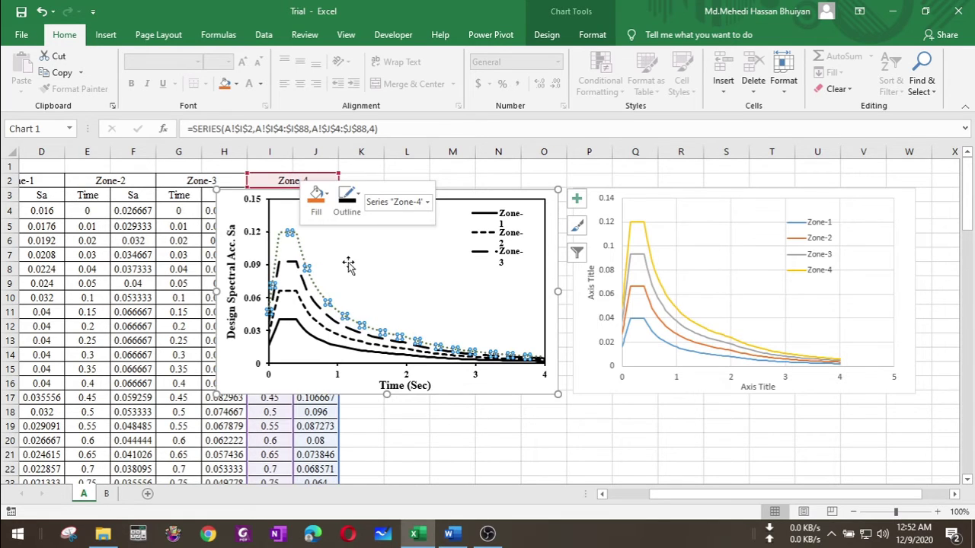
{"action": "left_click", "coordinate": [348, 264]}
Step: Resize the chart legend wider and taller so all four zone entries show
{"action": "left_click", "coordinate": [484, 253]}
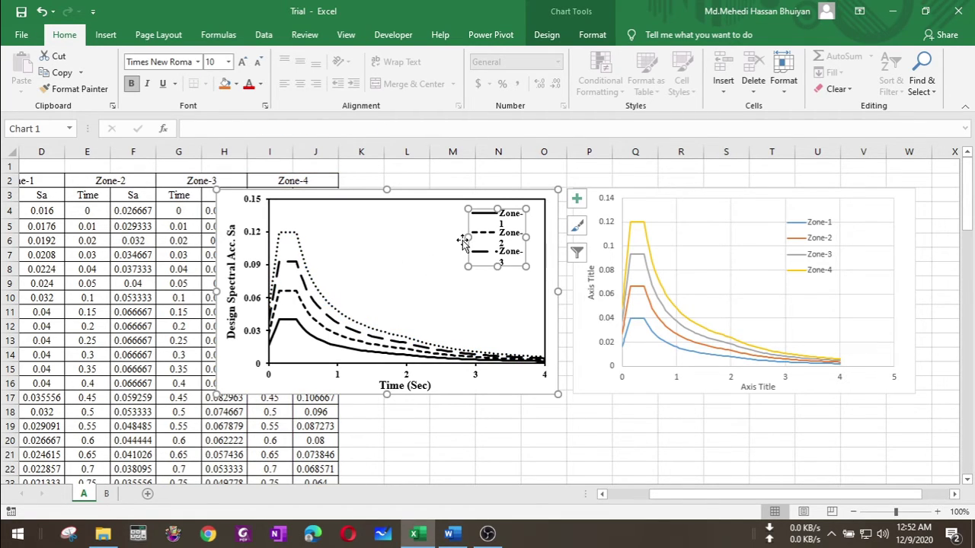
{"action": "left_click_drag", "start_coordinate": [469, 238], "coordinate": [440, 238]}
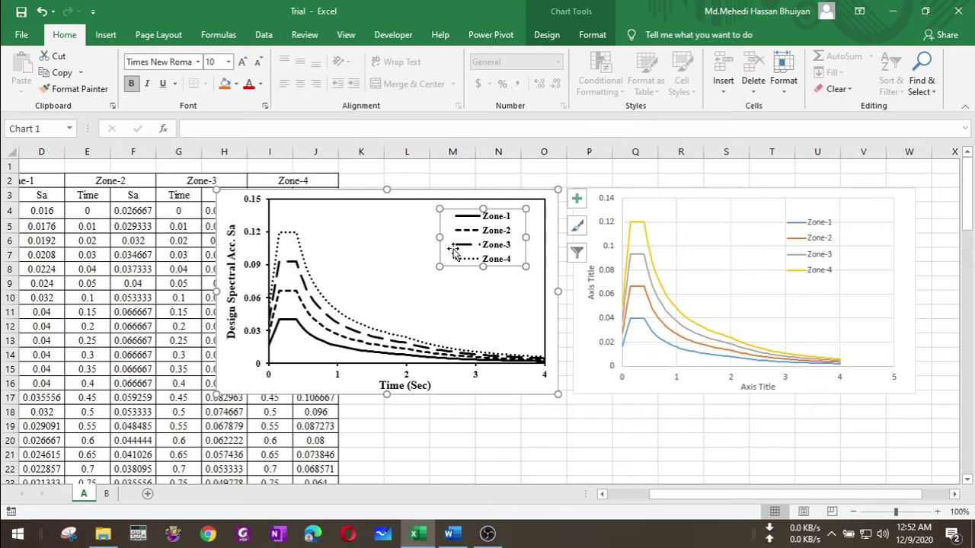
{"action": "left_click_drag", "start_coordinate": [484, 267], "coordinate": [480, 267]}
{"action": "left_click", "coordinate": [477, 282]}
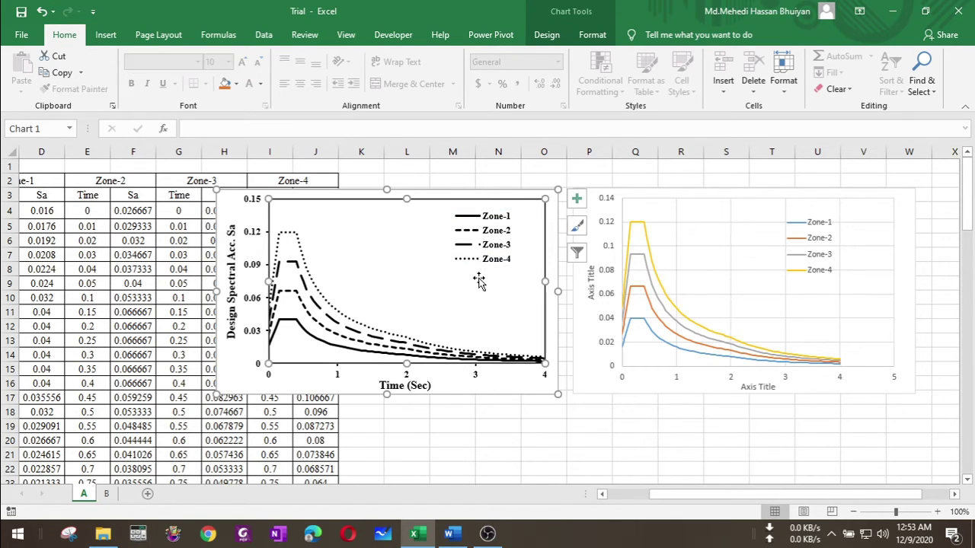
Step: Change the Zone-3 series outline to the Dash style and deselect the chart
{"action": "left_click", "coordinate": [290, 263]}
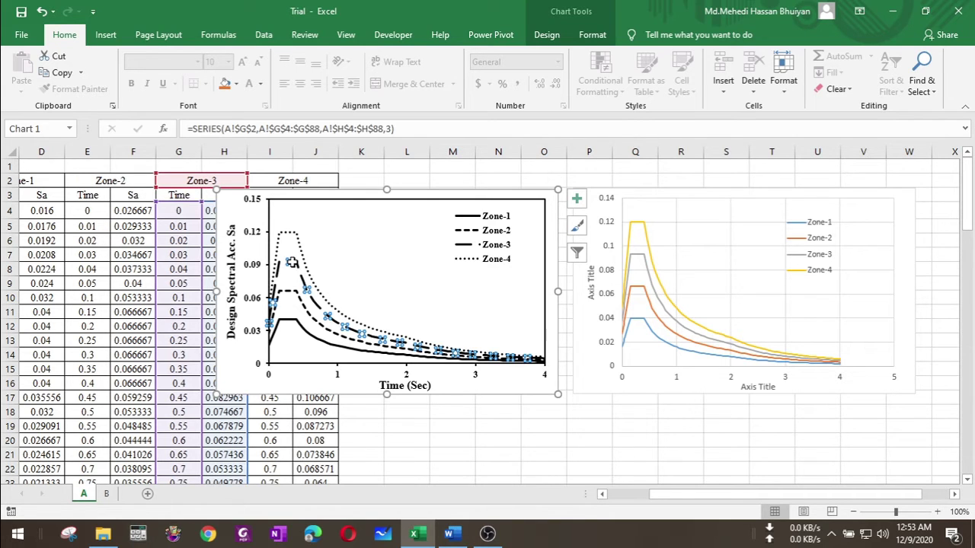
{"action": "right_click", "coordinate": [294, 264]}
{"action": "left_click", "coordinate": [342, 240]}
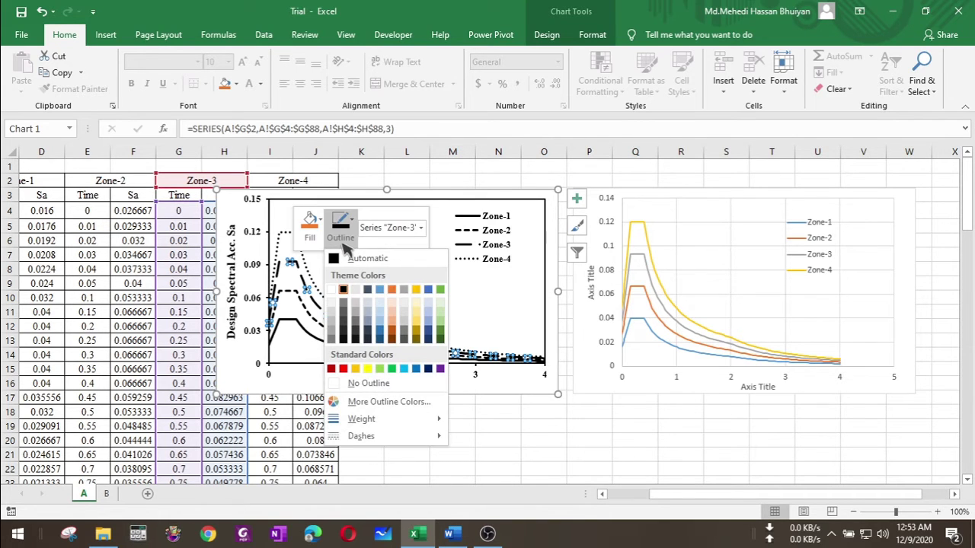
{"action": "mouse_move", "coordinate": [379, 436]}
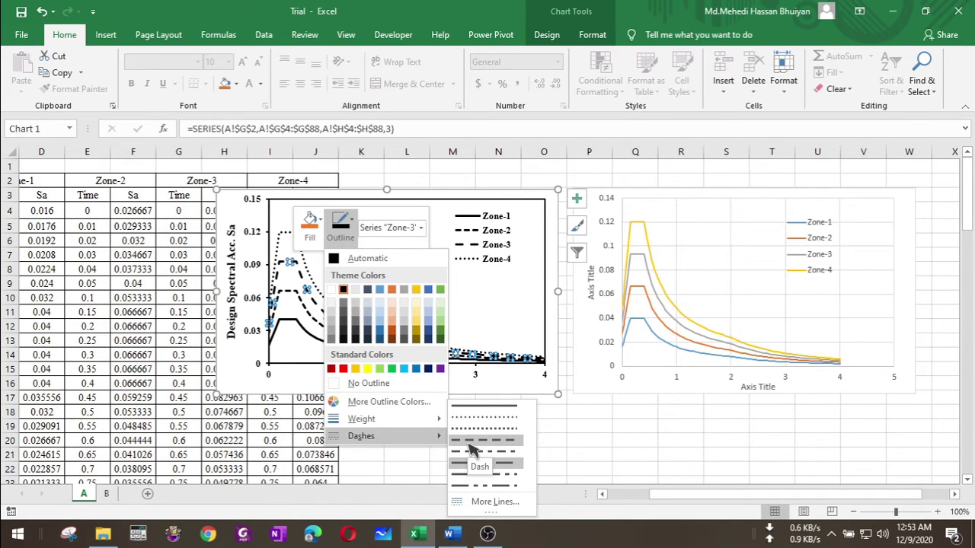
{"action": "left_click", "coordinate": [470, 450]}
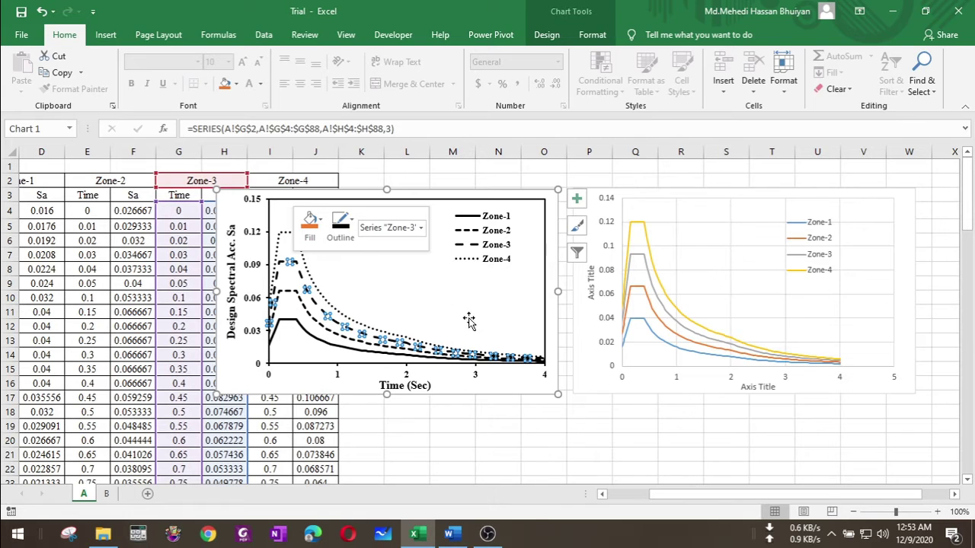
{"action": "left_click", "coordinate": [468, 306]}
{"action": "left_click", "coordinate": [543, 466]}
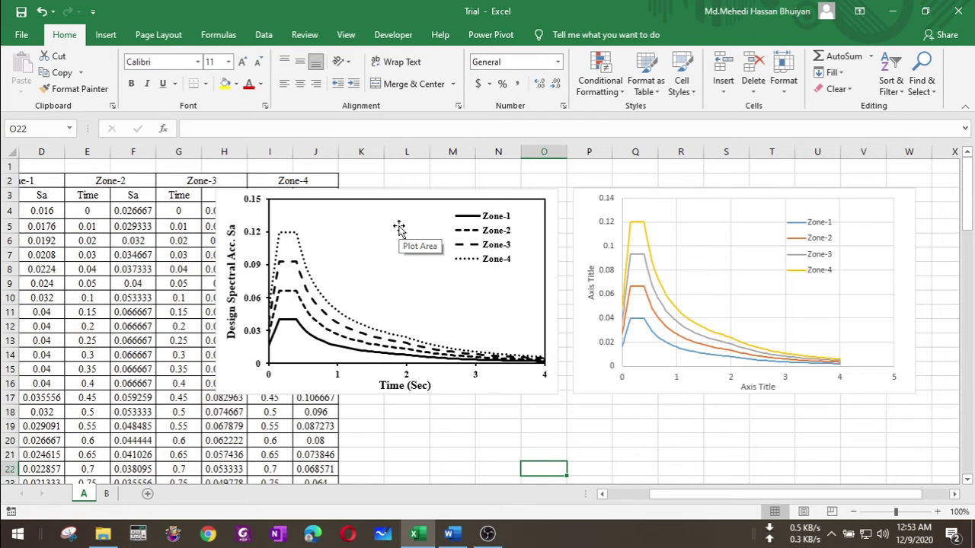
Step: Copy the black-and-white chart and switch to the Word Trial document
{"action": "right_click", "coordinate": [228, 376]}
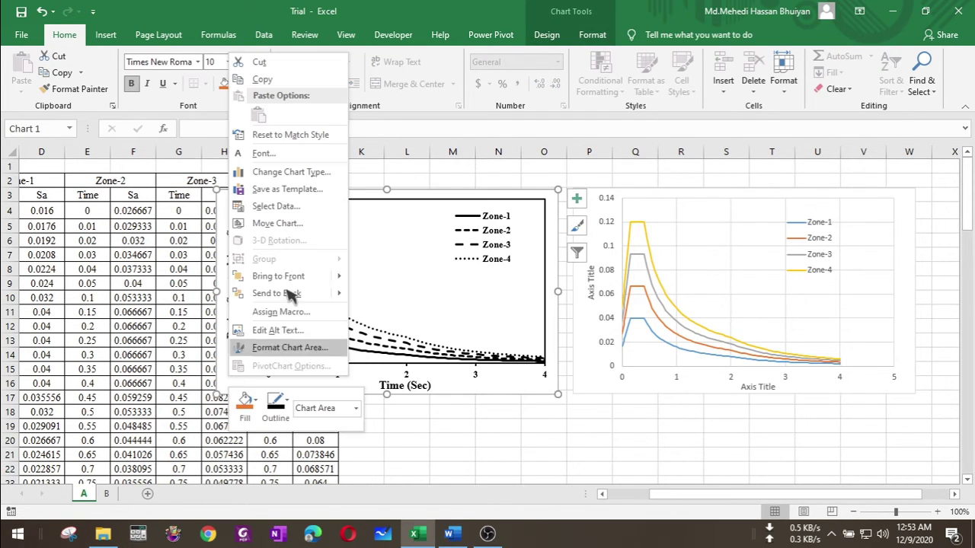
{"action": "left_click", "coordinate": [276, 81]}
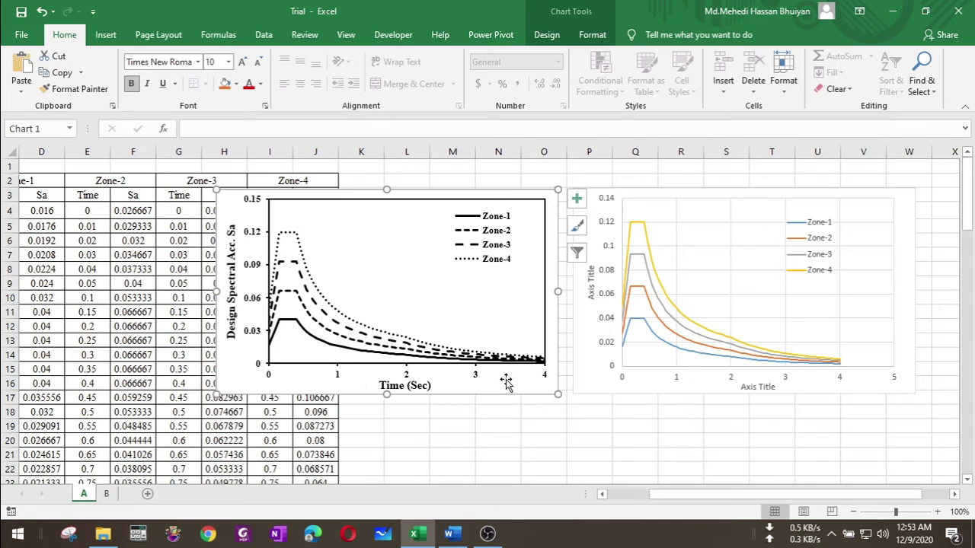
{"action": "left_click", "coordinate": [453, 533]}
Step: Paste the black-and-white chart with Ctrl+V below the coloured chart
{"action": "scroll", "coordinate": [533, 281], "scroll_direction": "down", "scroll_amount": 5}
{"action": "scroll", "coordinate": [505, 329], "scroll_direction": "up", "scroll_amount": 2}
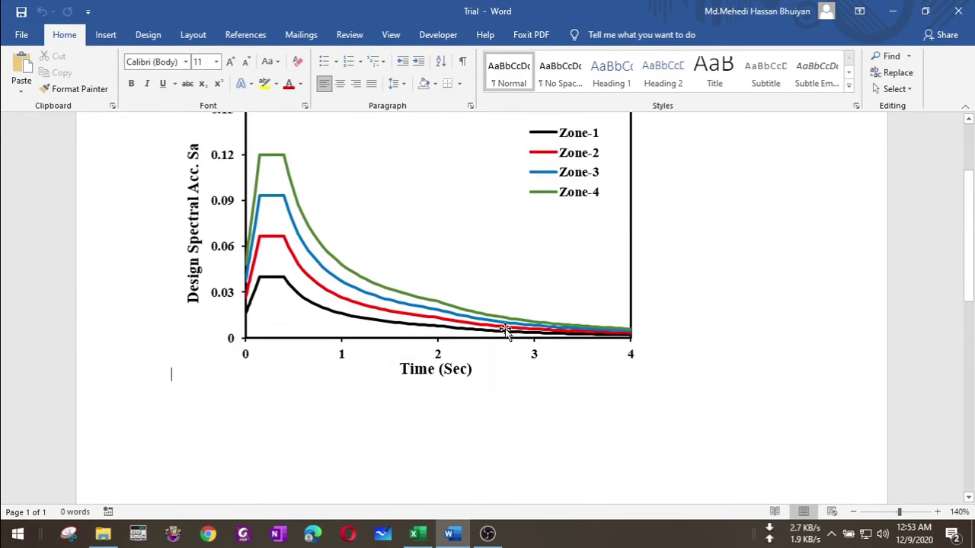
{"action": "scroll", "coordinate": [457, 305], "scroll_direction": "up", "scroll_amount": 3}
{"action": "scroll", "coordinate": [368, 330], "scroll_direction": "down", "scroll_amount": 5}
{"action": "scroll", "coordinate": [296, 281], "scroll_direction": "down", "scroll_amount": 4}
{"action": "scroll", "coordinate": [258, 250], "scroll_direction": "up", "scroll_amount": 3}
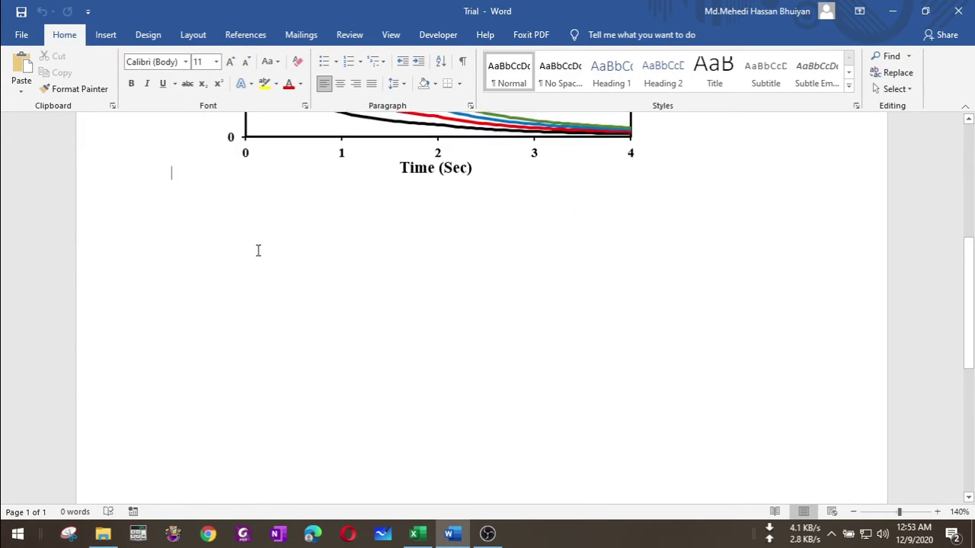
{"action": "key", "text": "ctrl+v"}
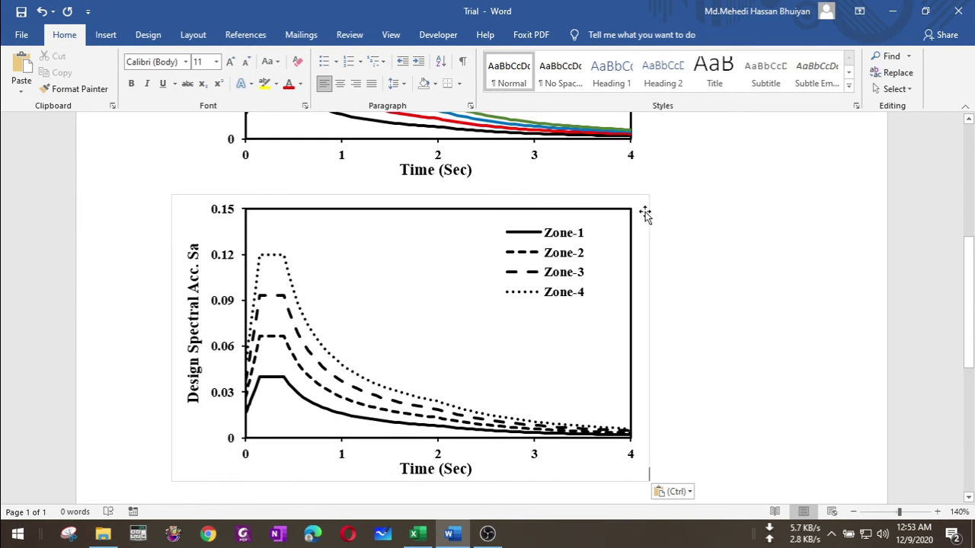
Step: Set the pasted chart's outline to No Outline and review both charts
{"action": "left_click", "coordinate": [643, 212]}
{"action": "right_click", "coordinate": [641, 211]}
{"action": "left_click", "coordinate": [691, 186]}
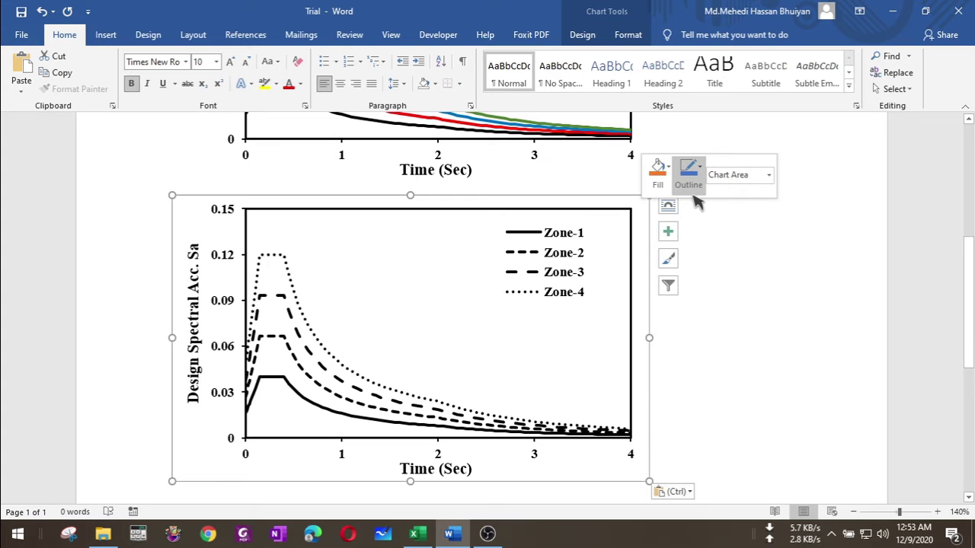
{"action": "left_click", "coordinate": [701, 313]}
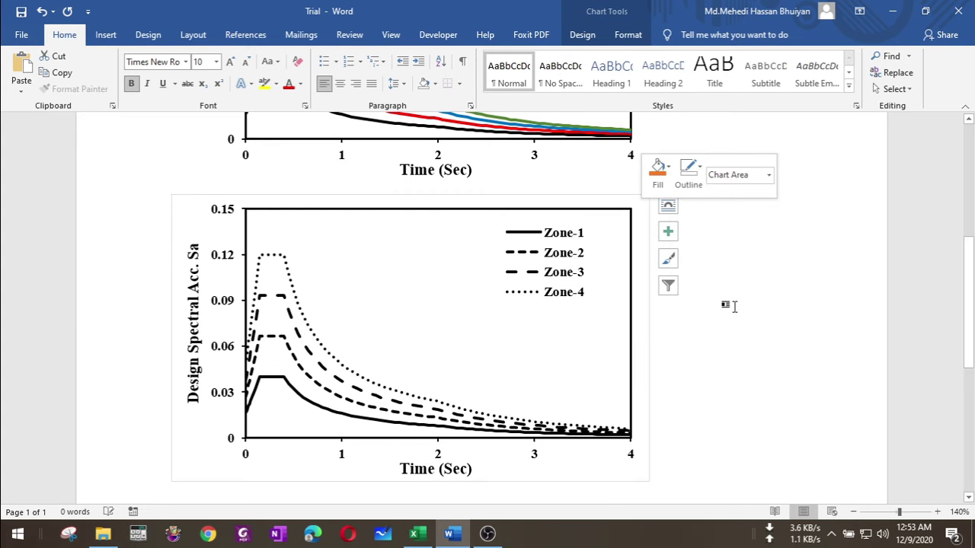
{"action": "left_click", "coordinate": [733, 305]}
{"action": "scroll", "coordinate": [733, 306], "scroll_direction": "up", "scroll_amount": 3}
{"action": "scroll", "coordinate": [734, 306], "scroll_direction": "up", "scroll_amount": 4}
{"action": "scroll", "coordinate": [733, 307], "scroll_direction": "down", "scroll_amount": 4}
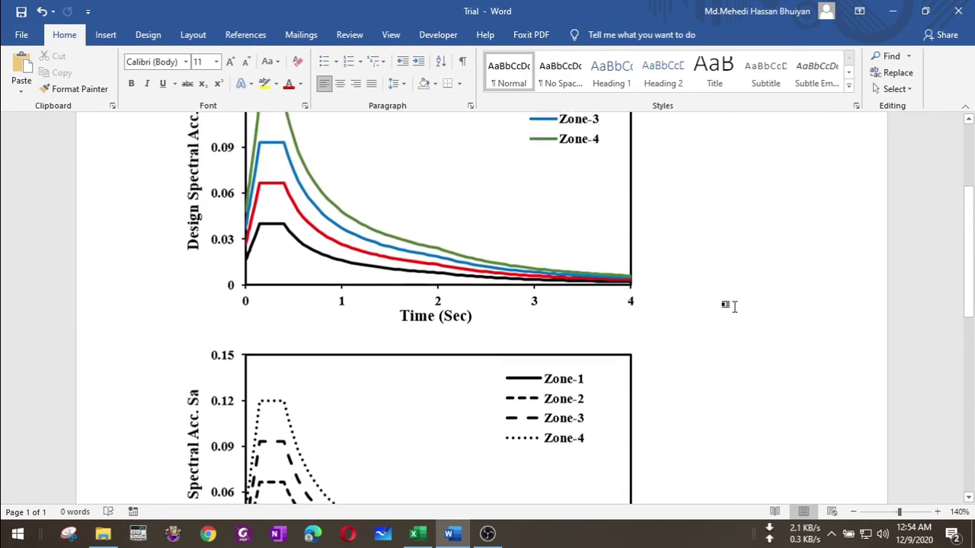
{"action": "scroll", "coordinate": [733, 306], "scroll_direction": "down", "scroll_amount": 3}
{"action": "scroll", "coordinate": [731, 307], "scroll_direction": "up", "scroll_amount": 2}
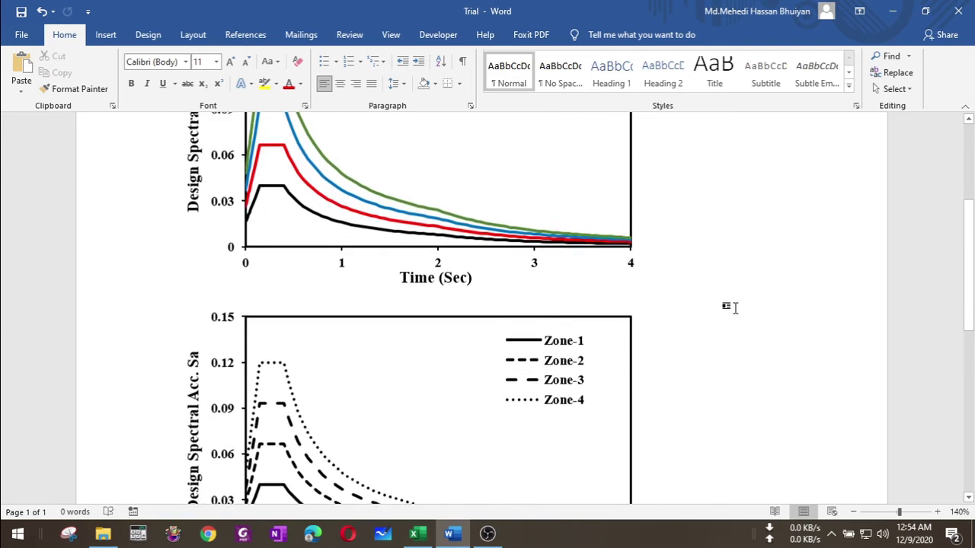
{"action": "scroll", "coordinate": [670, 308], "scroll_direction": "up", "scroll_amount": 3}
{"action": "scroll", "coordinate": [575, 278], "scroll_direction": "down", "scroll_amount": 3}
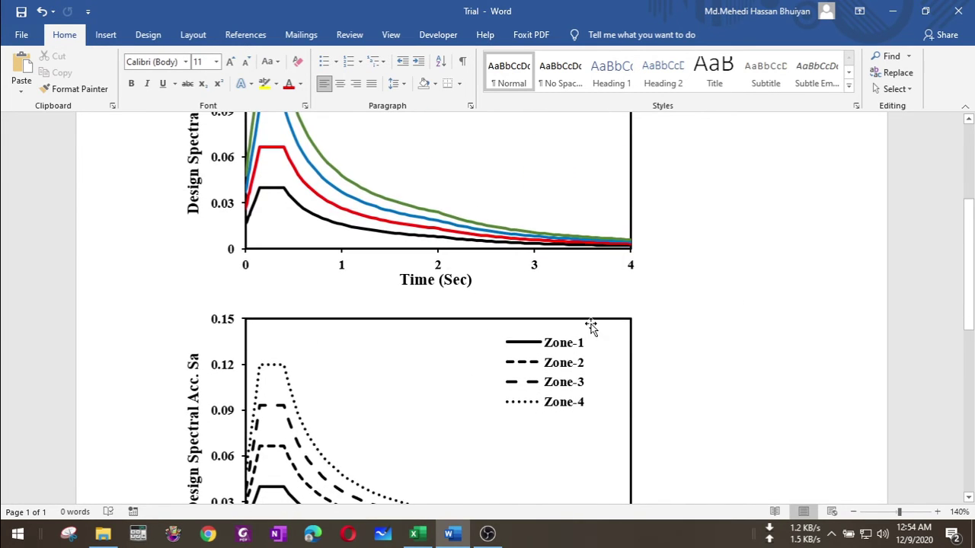
{"action": "scroll", "coordinate": [590, 329], "scroll_direction": "down", "scroll_amount": 3}
{"action": "scroll", "coordinate": [548, 296], "scroll_direction": "up", "scroll_amount": 6}
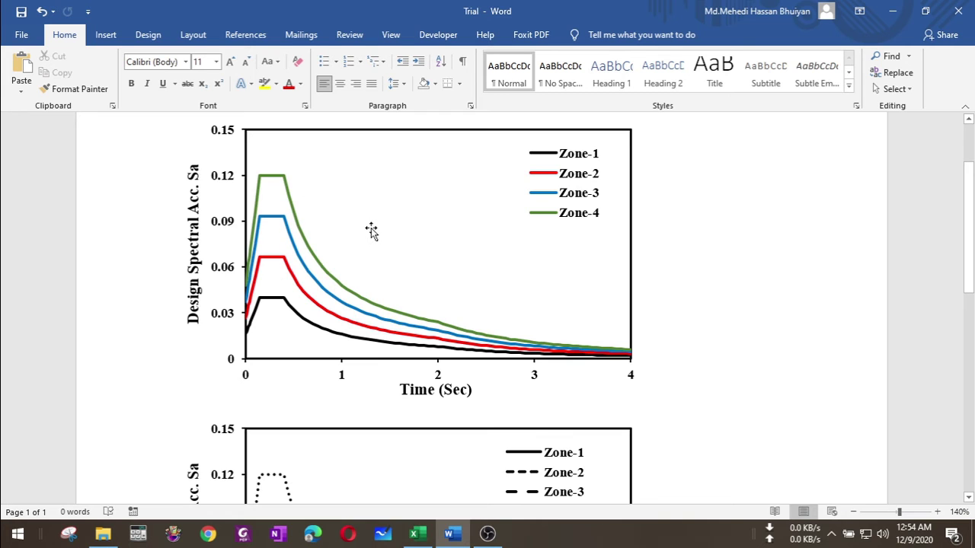
{"action": "scroll", "coordinate": [507, 244], "scroll_direction": "down", "scroll_amount": 1}
{"action": "scroll", "coordinate": [282, 351], "scroll_direction": "down", "scroll_amount": 3}
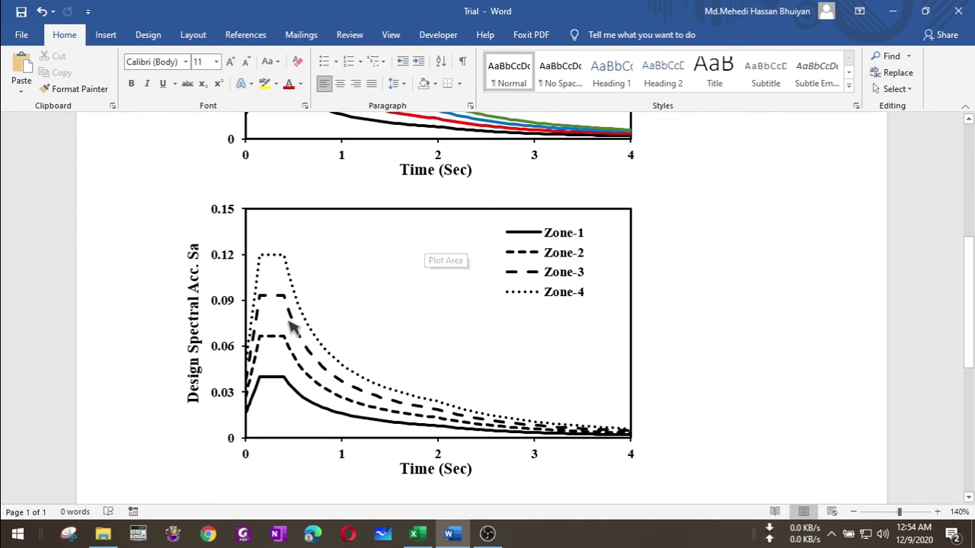
{"action": "scroll", "coordinate": [306, 343], "scroll_direction": "up", "scroll_amount": 4}
{"action": "scroll", "coordinate": [311, 417], "scroll_direction": "down", "scroll_amount": 4}
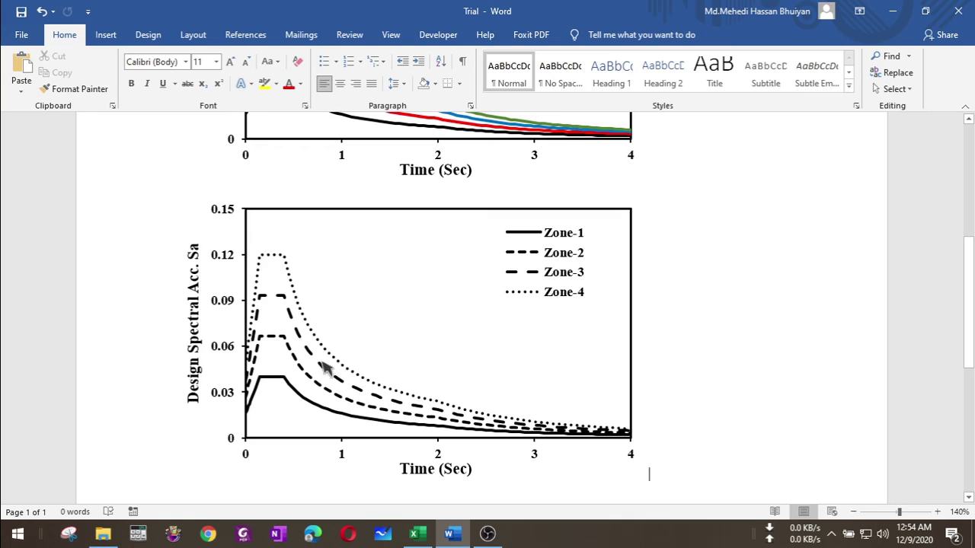
{"action": "mouse_move", "coordinate": [323, 387]}
{"action": "scroll", "coordinate": [688, 360], "scroll_direction": "up", "scroll_amount": 2}
{"action": "scroll", "coordinate": [689, 361], "scroll_direction": "up", "scroll_amount": 2}
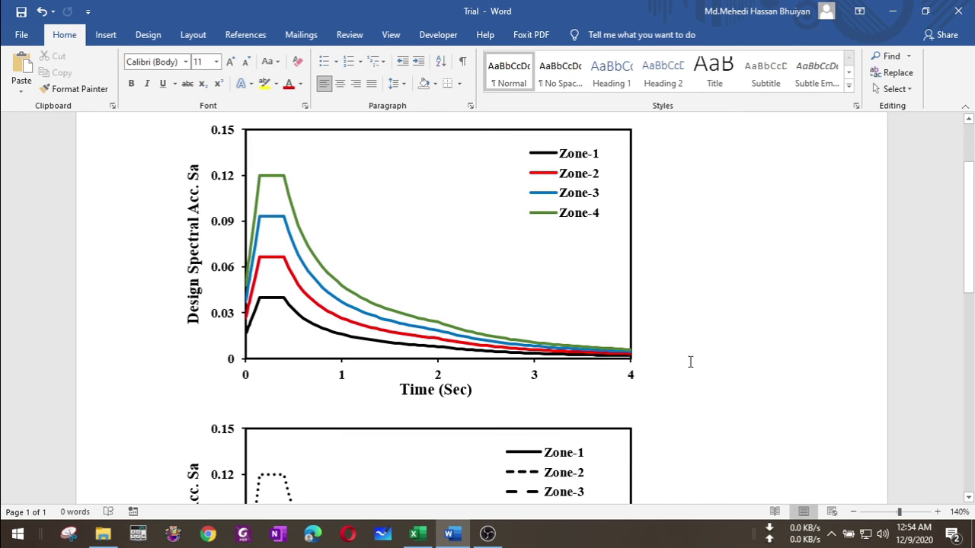
{"action": "scroll", "coordinate": [510, 228], "scroll_direction": "down", "scroll_amount": 2}
{"action": "scroll", "coordinate": [508, 229], "scroll_direction": "down", "scroll_amount": 2}
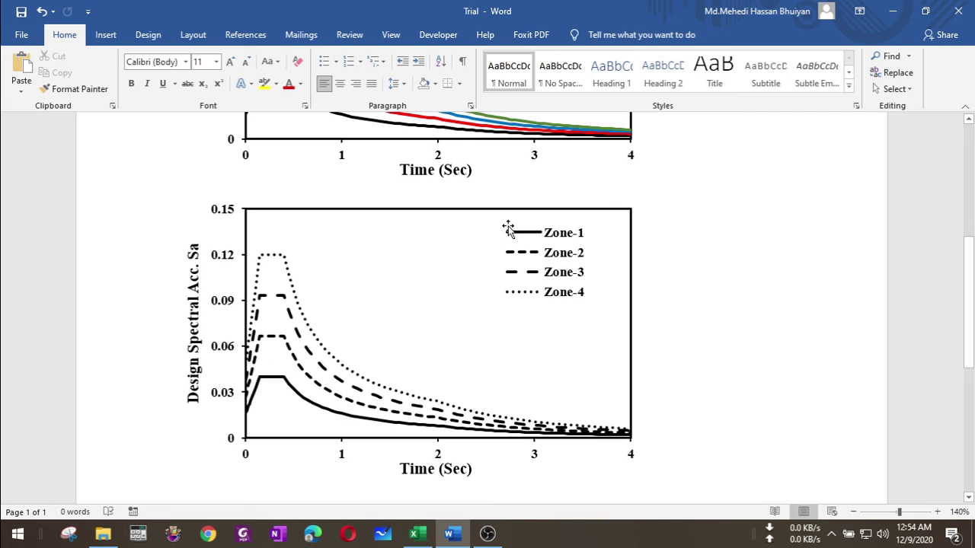
{"action": "scroll", "coordinate": [666, 261], "scroll_direction": "up", "scroll_amount": 1}
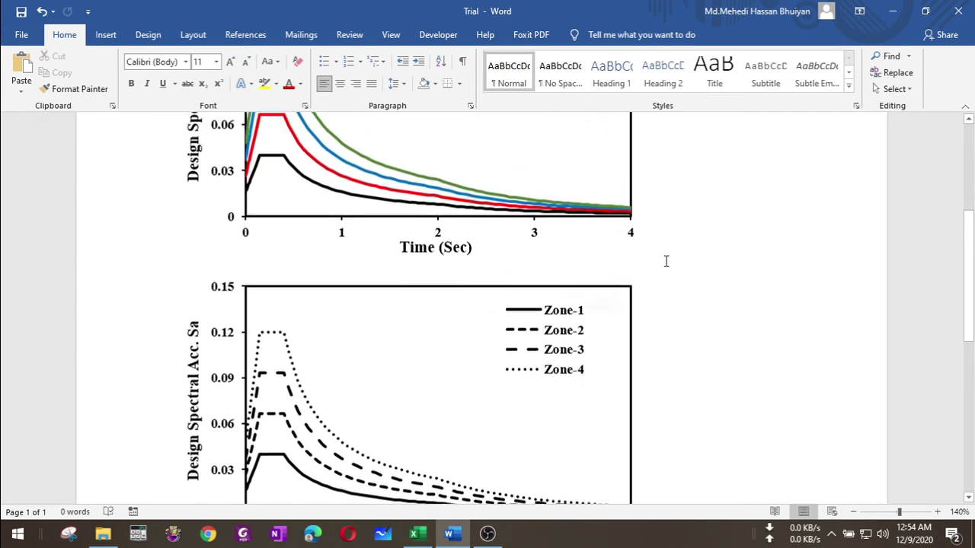
{"action": "scroll", "coordinate": [666, 261], "scroll_direction": "up", "scroll_amount": 1}
{"action": "scroll", "coordinate": [665, 262], "scroll_direction": "up", "scroll_amount": 1}
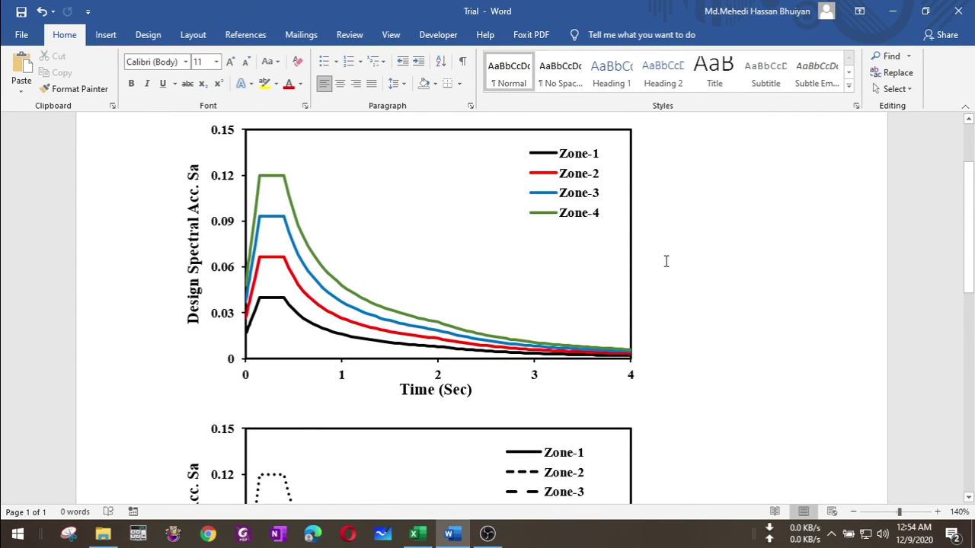